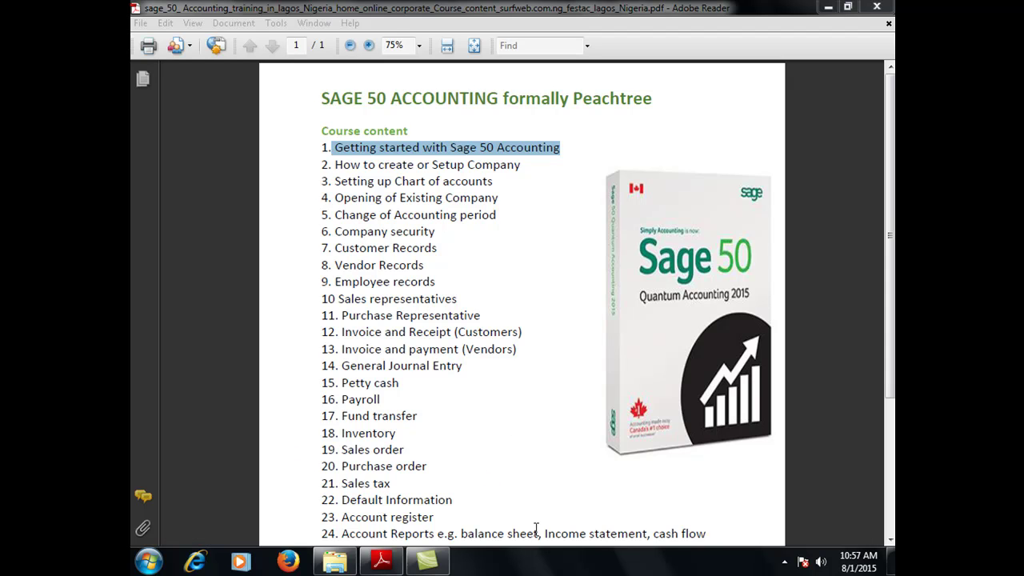
Launch Sage 50 Accounting 2015 and dismiss the log-in and open-existing-company prompts
{"action": "left_click", "coordinate": [140, 565]}
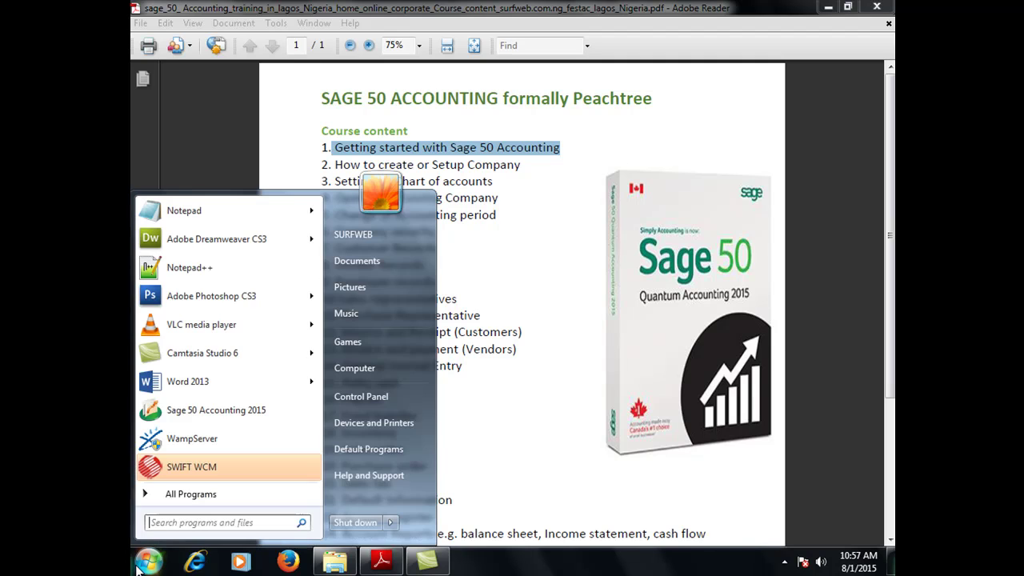
{"action": "left_click", "coordinate": [202, 411]}
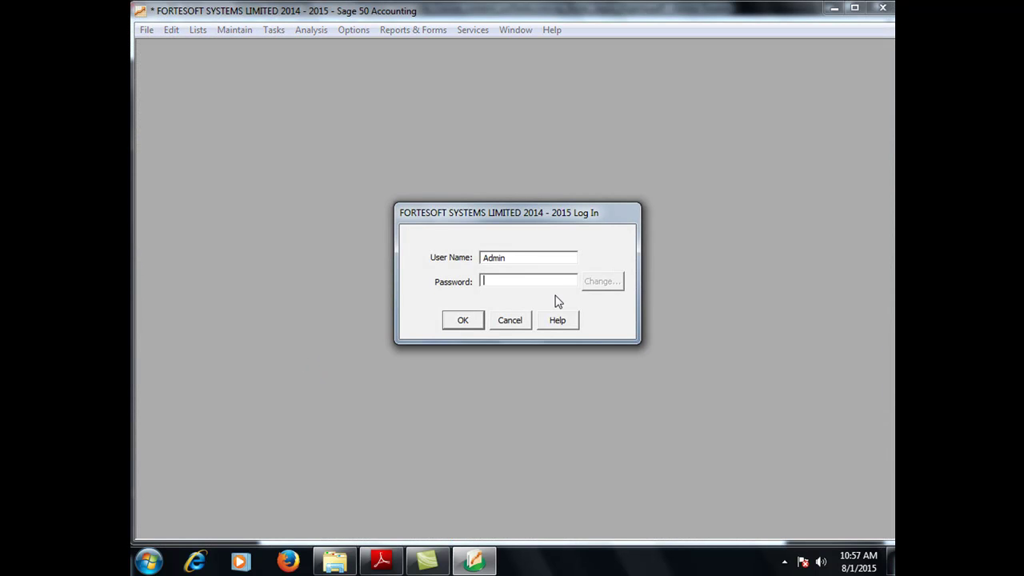
{"action": "left_click", "coordinate": [520, 320]}
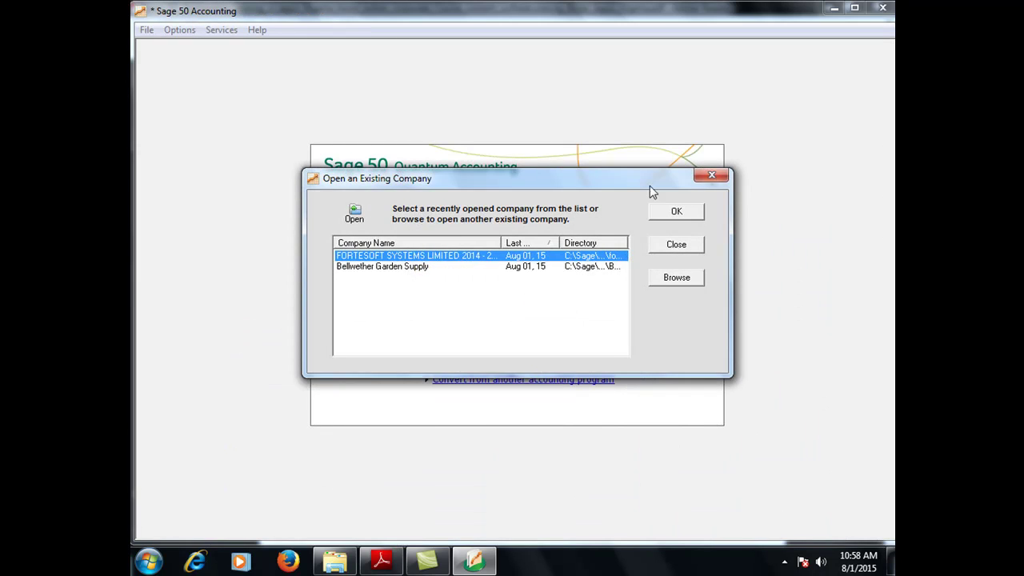
{"action": "left_click", "coordinate": [712, 177]}
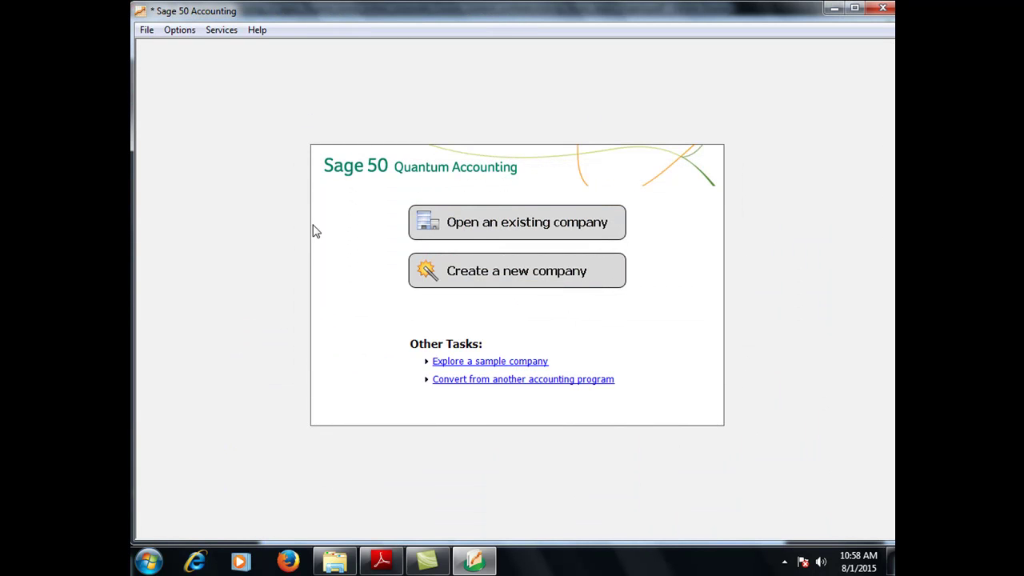
Choose 'Create a new company' and reposition the wizard window slightly
{"action": "left_click", "coordinate": [502, 278]}
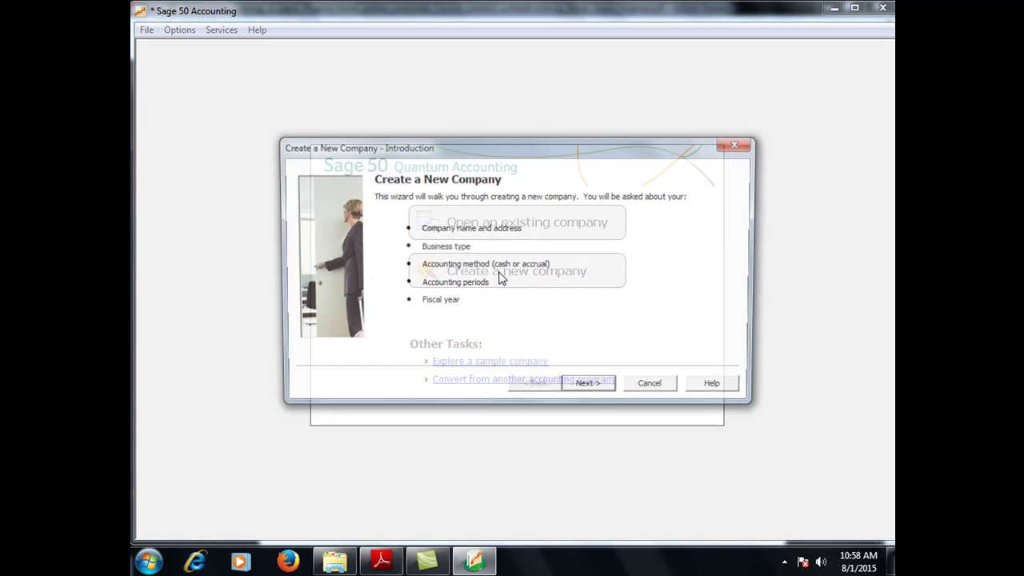
{"action": "left_click_drag", "start_coordinate": [377, 151], "coordinate": [366, 144]}
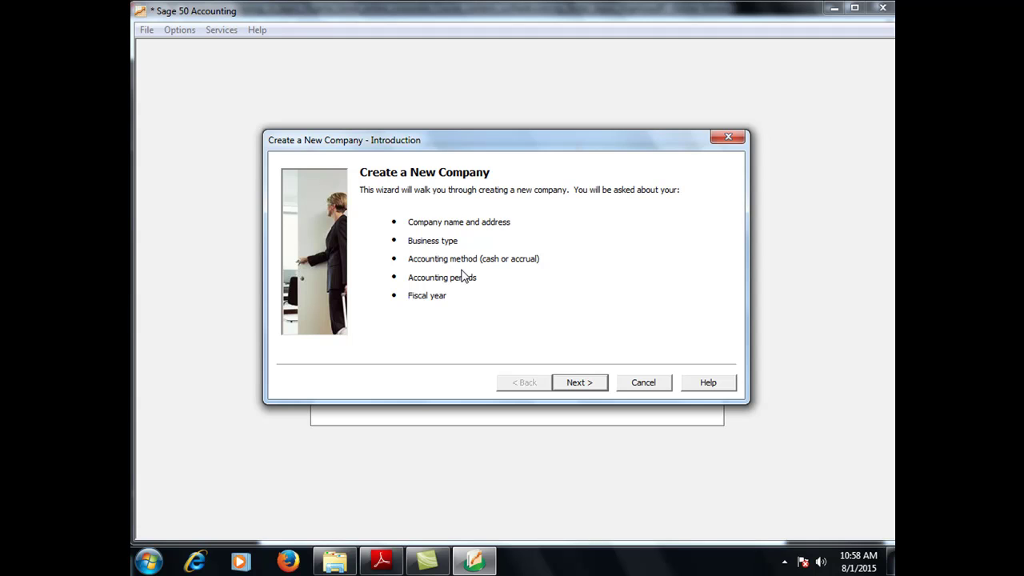
Enter the company name Surfweb and its first street address line
{"action": "left_click", "coordinate": [579, 383]}
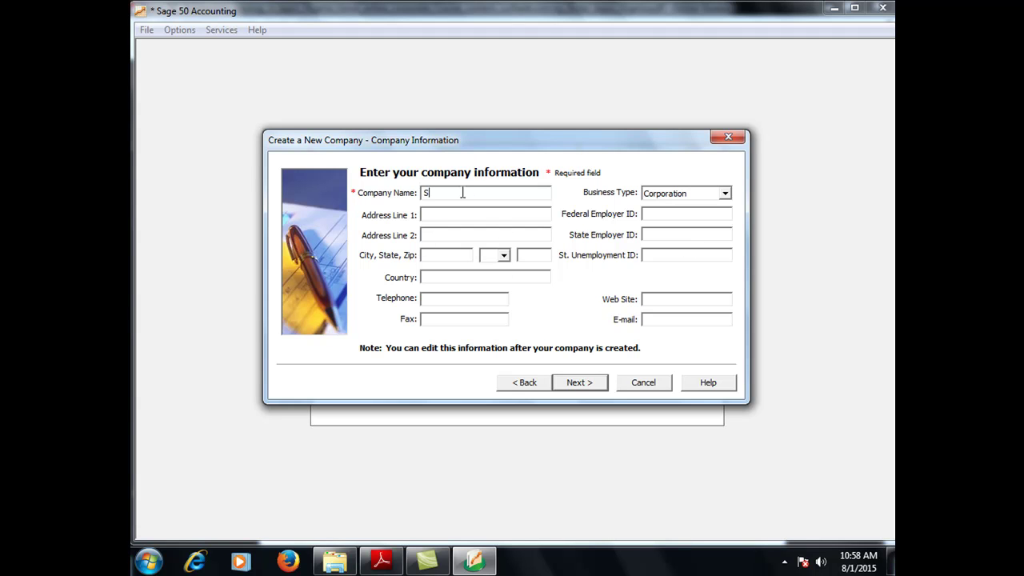
{"action": "type", "text": "urfweb402"}
{"action": "key", "text": "BackSpace"}
{"action": "key", "text": "BackSpace"}
{"action": "key", "text": "BackSpace"}
{"action": "left_click", "coordinate": [432, 214]}
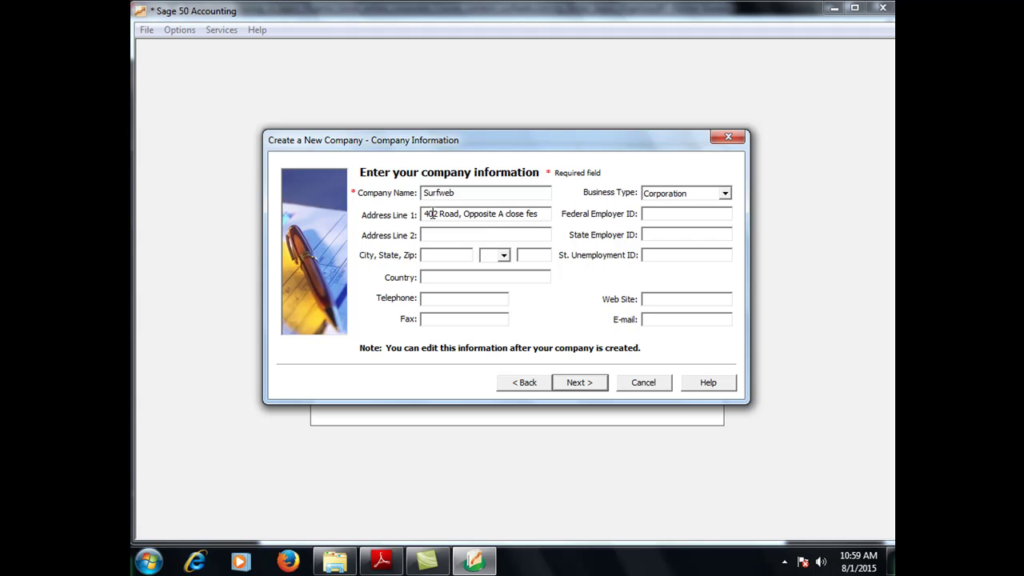
Fill in the city, zip code, country Nigeria and the company telephone number
{"action": "left_click", "coordinate": [429, 256]}
{"action": "type", "text": "Amuwo"}
{"action": "type", "text": "LA"}
{"action": "key", "text": "Tab"}
{"action": "type", "text": "23401"}
{"action": "left_click", "coordinate": [448, 277]}
{"action": "type", "text": "Nigeria"}
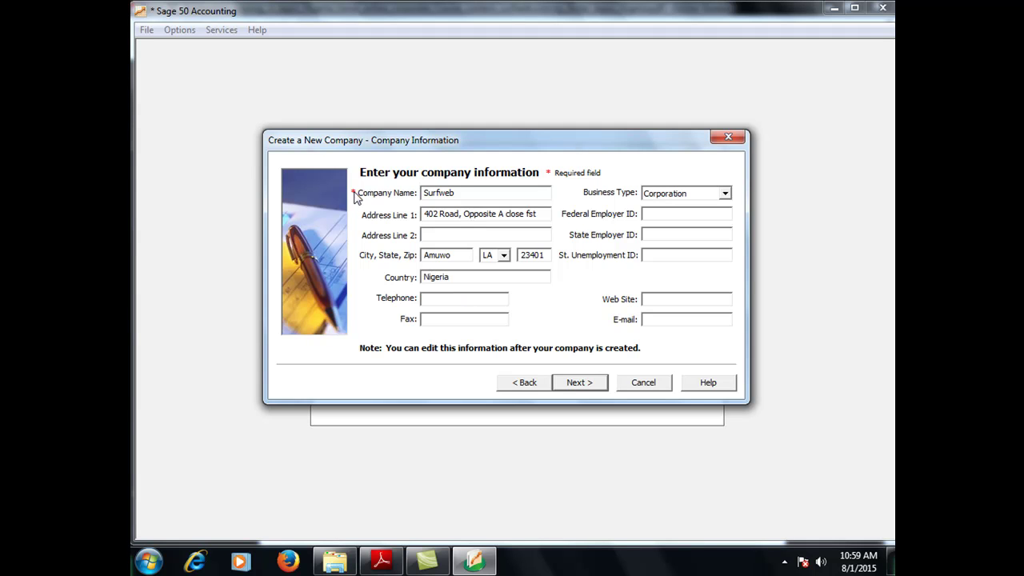
{"action": "left_click", "coordinate": [442, 299]}
Set the business type to Limited Liability Company and enter the federal employer ID
{"action": "left_click", "coordinate": [691, 197]}
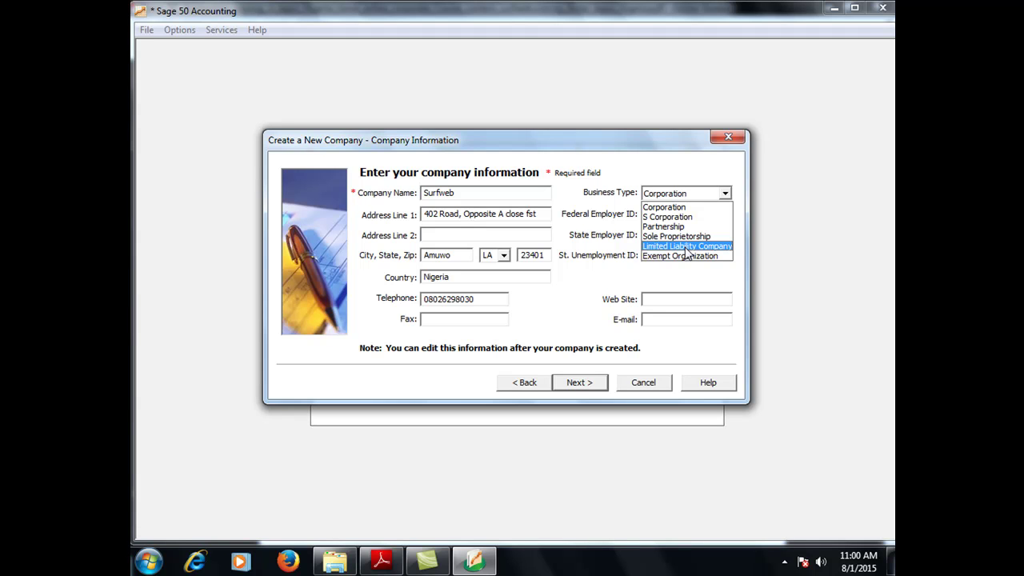
{"action": "left_click", "coordinate": [687, 247]}
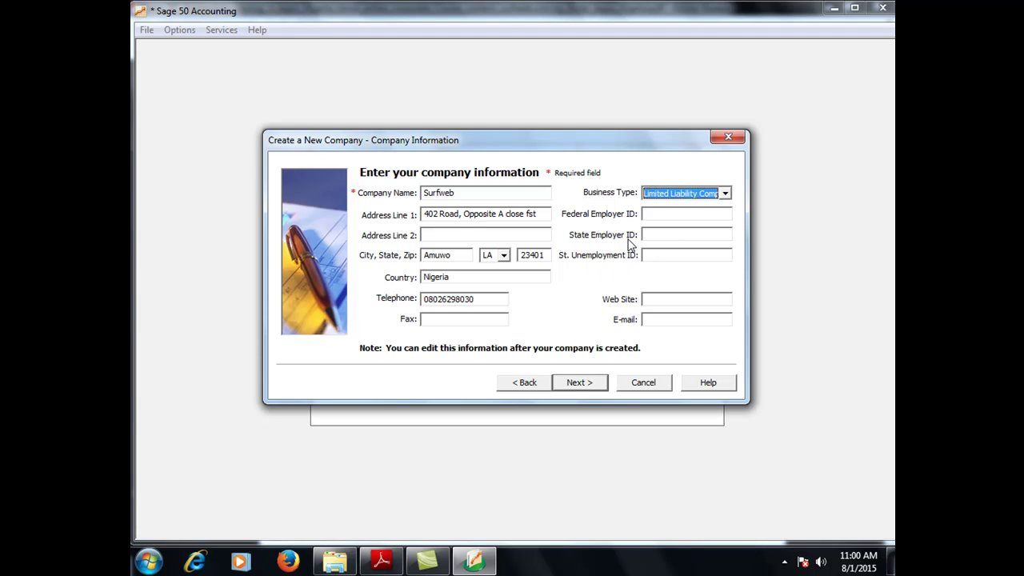
{"action": "left_click", "coordinate": [655, 215]}
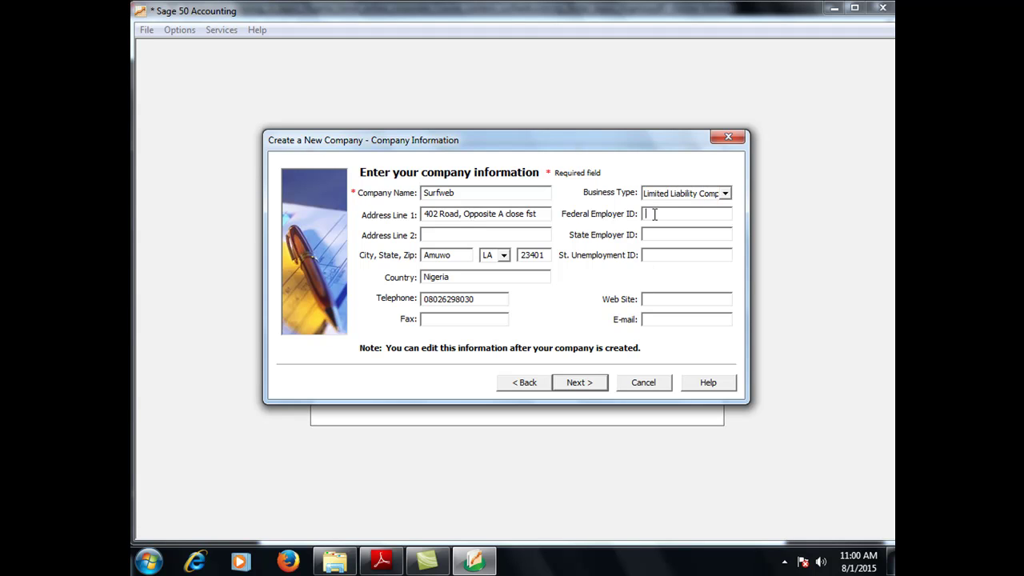
{"action": "type", "text": "073374"}
{"action": "left_click", "coordinate": [655, 299]}
{"action": "type", "text": "www.surfweb.com.ng"}
{"action": "key", "text": "Tab"}
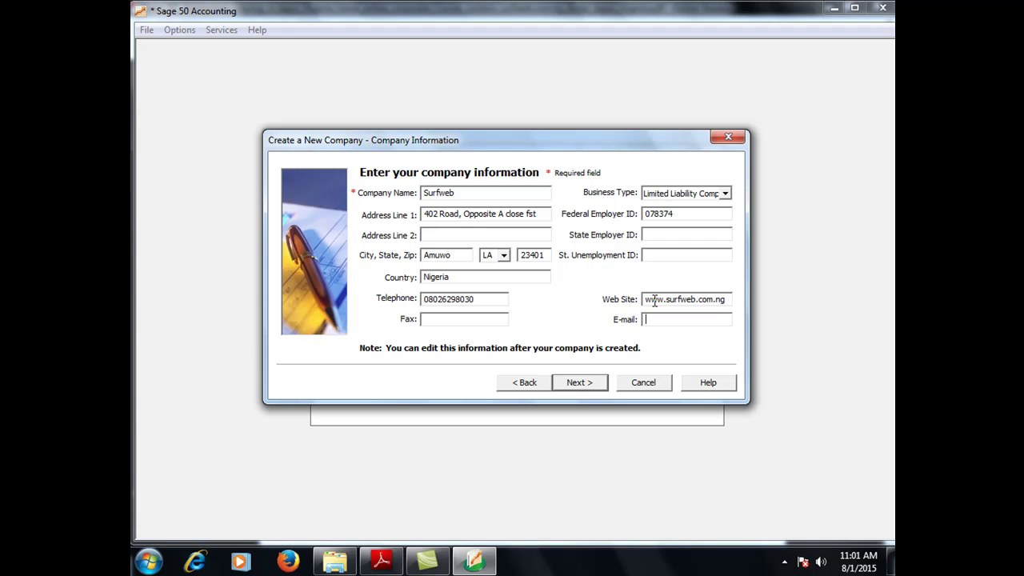
Advance to the 'Select a method to create your company' page
{"action": "left_click", "coordinate": [581, 383]}
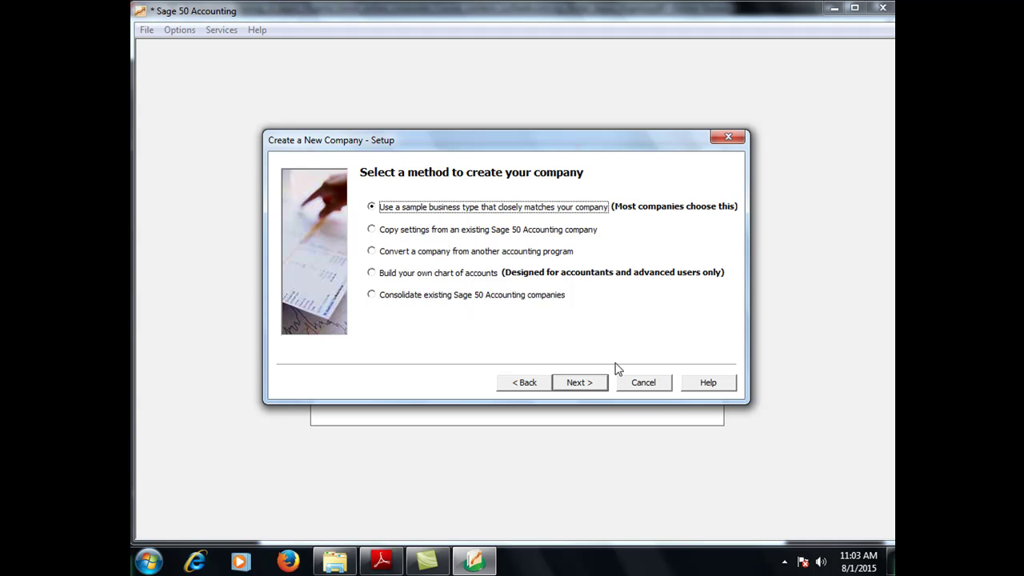
{"action": "left_click", "coordinate": [583, 384]}
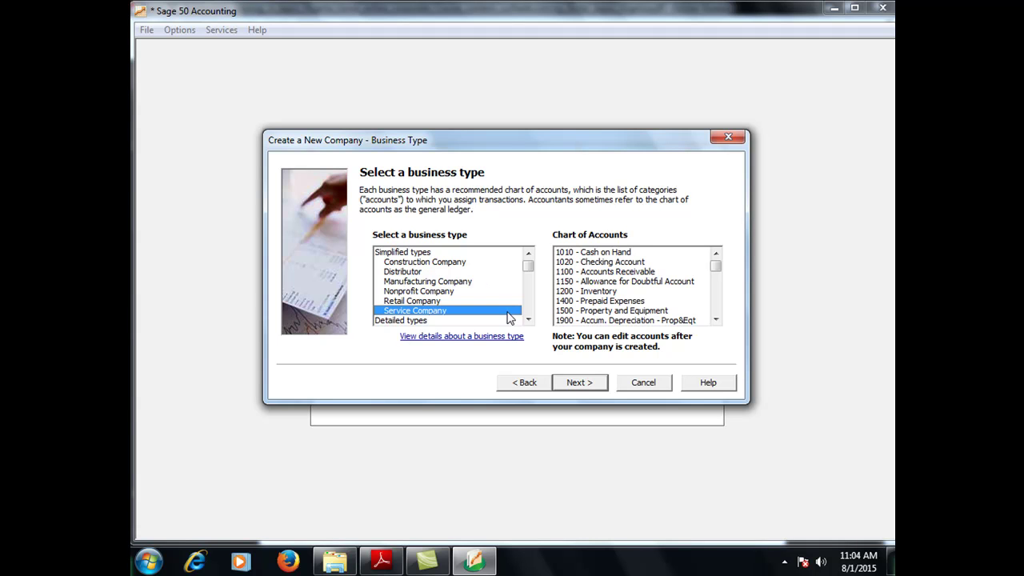
{"action": "scroll", "coordinate": [527, 319], "scroll_direction": "down", "scroll_amount": 13}
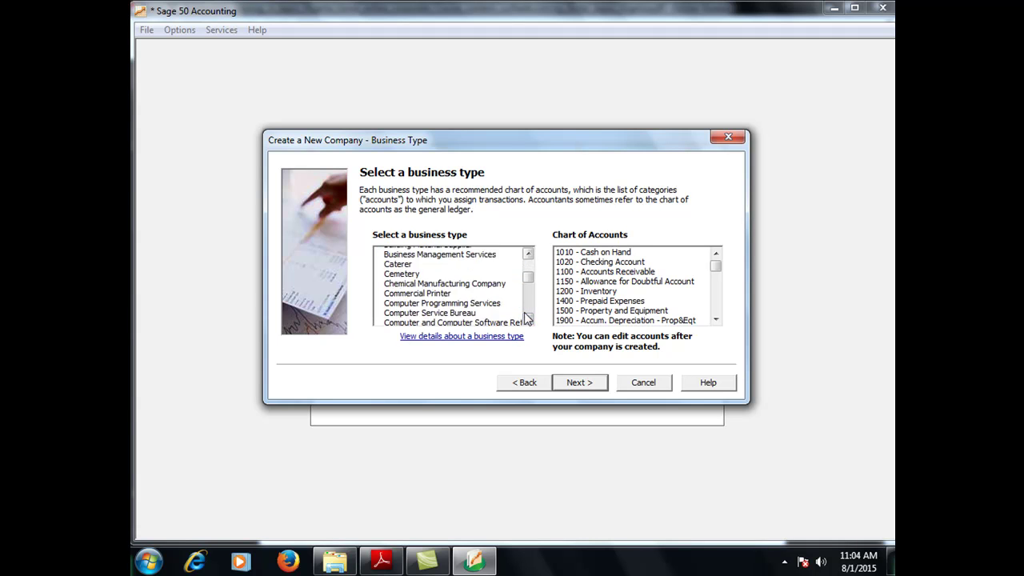
{"action": "scroll", "coordinate": [527, 318], "scroll_direction": "down", "scroll_amount": 13}
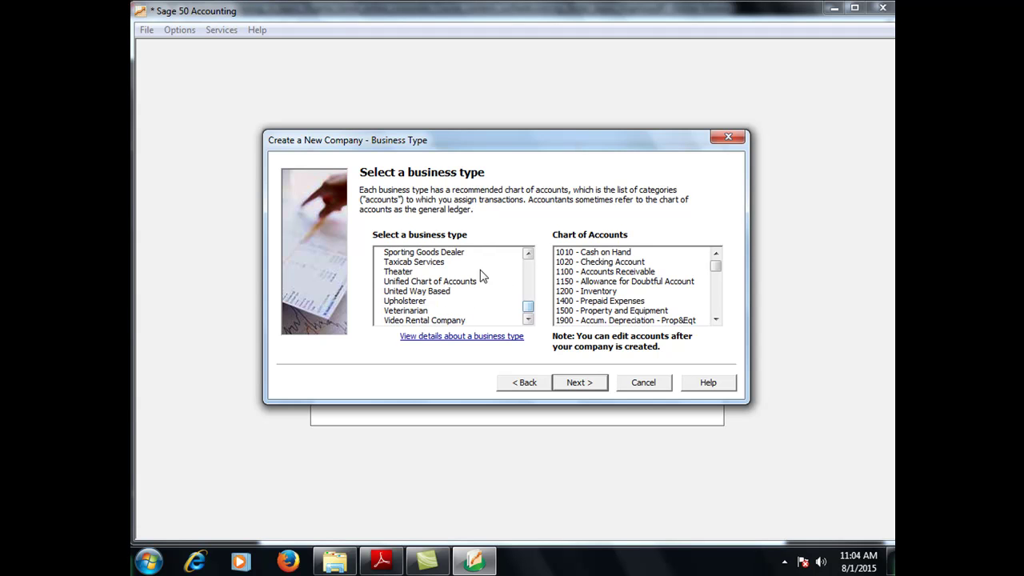
{"action": "left_click", "coordinate": [409, 272]}
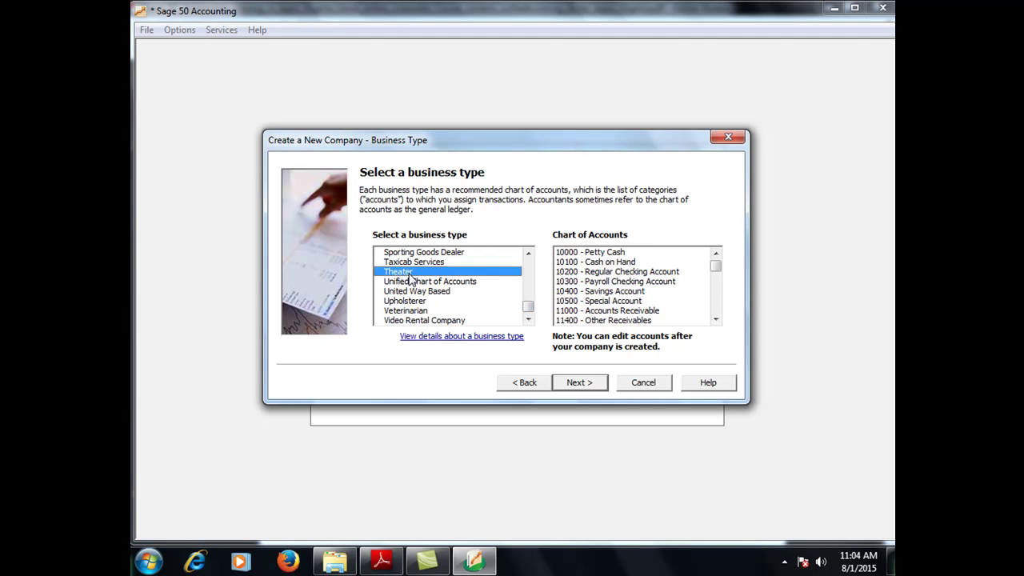
{"action": "scroll", "coordinate": [714, 321], "scroll_direction": "down", "scroll_amount": 5}
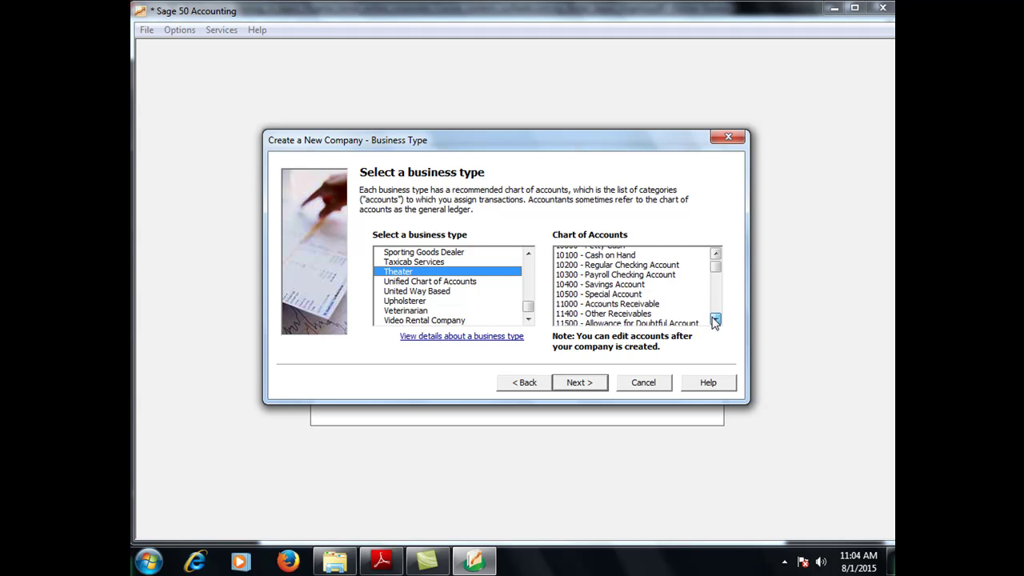
{"action": "scroll", "coordinate": [715, 321], "scroll_direction": "down", "scroll_amount": 10}
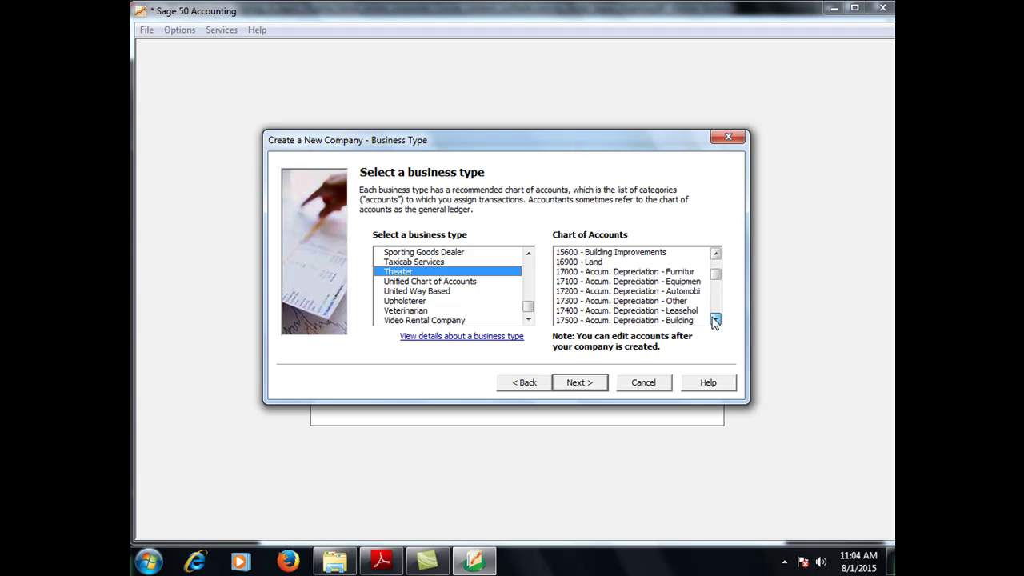
{"action": "scroll", "coordinate": [714, 321], "scroll_direction": "down", "scroll_amount": 10}
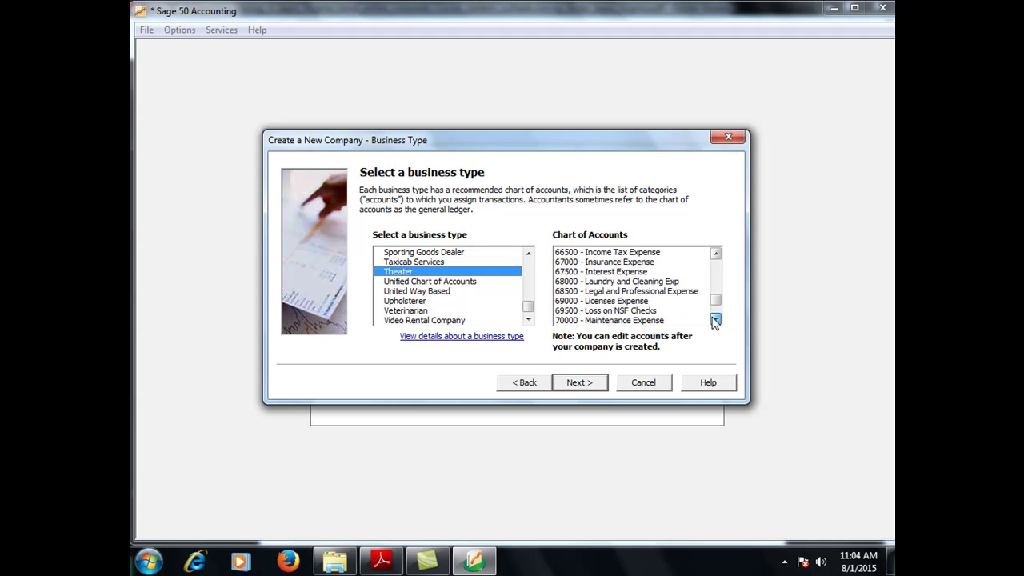
{"action": "left_click_drag", "start_coordinate": [715, 320], "coordinate": [716, 320]}
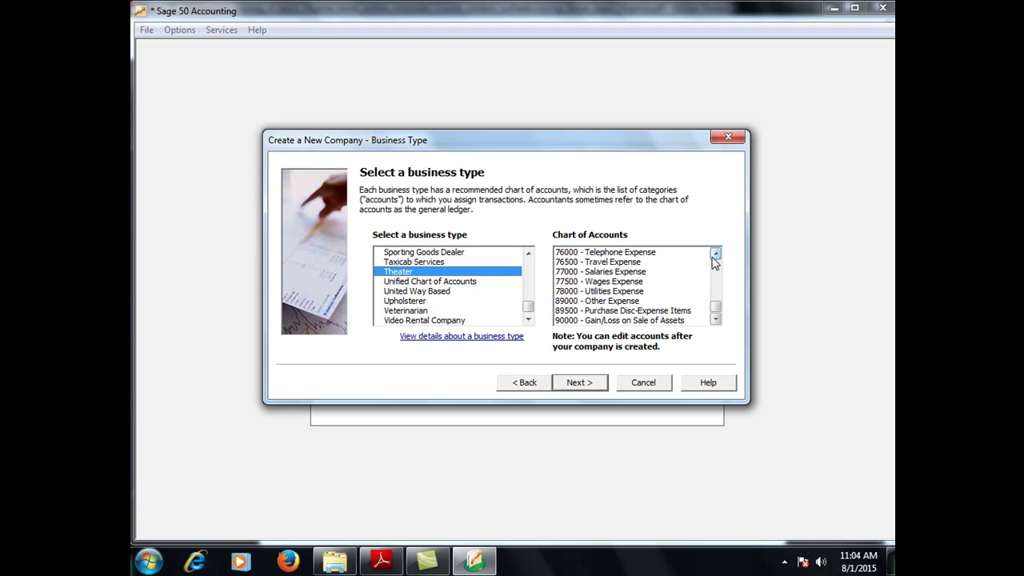
{"action": "left_click_drag", "start_coordinate": [717, 256], "coordinate": [717, 256]}
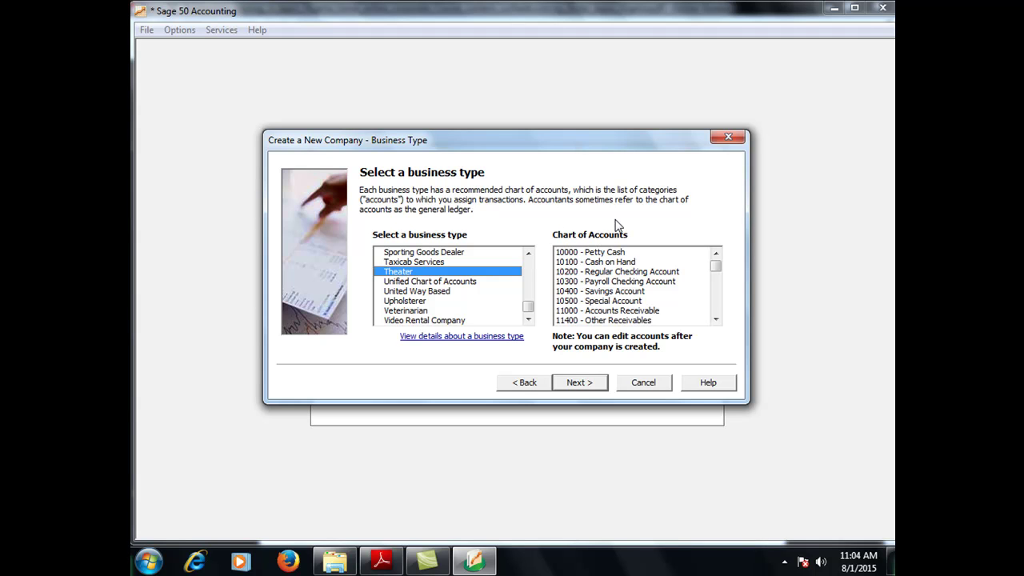
Try the copy-settings and convert options, ending on the method page with Convert a company selected
{"action": "left_click", "coordinate": [527, 385]}
{"action": "left_click", "coordinate": [373, 232]}
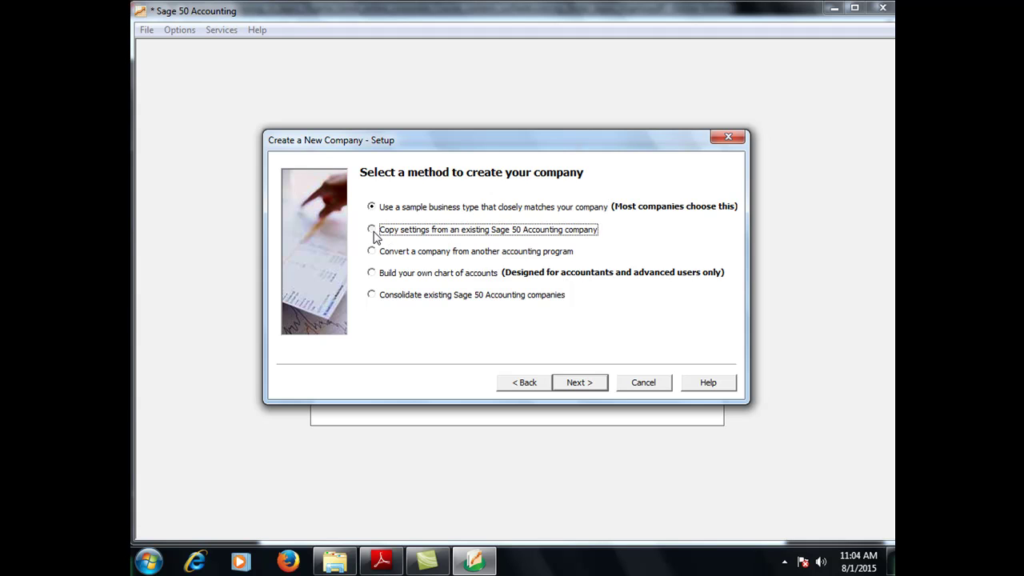
{"action": "left_click", "coordinate": [585, 390]}
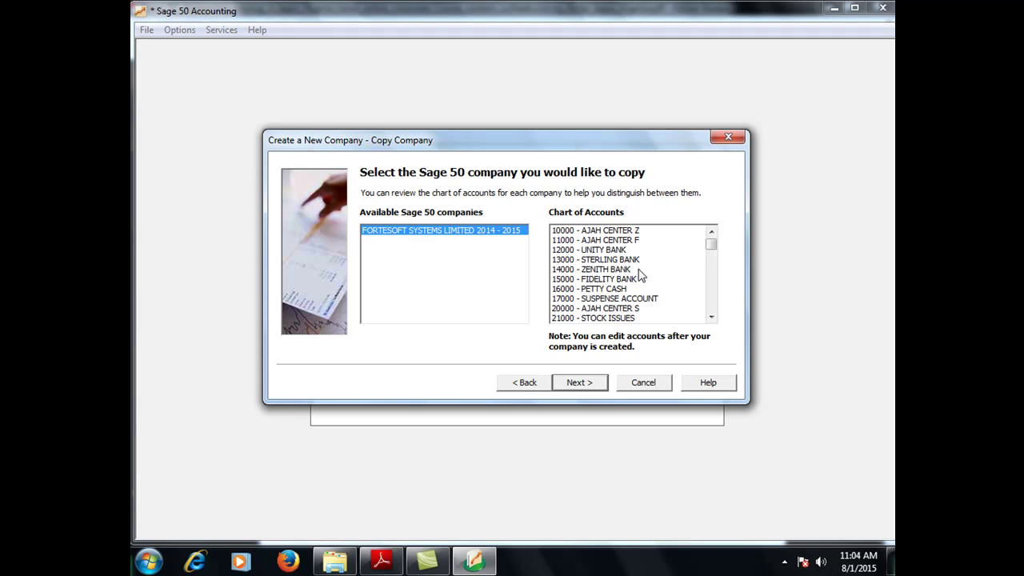
{"action": "left_click", "coordinate": [525, 384]}
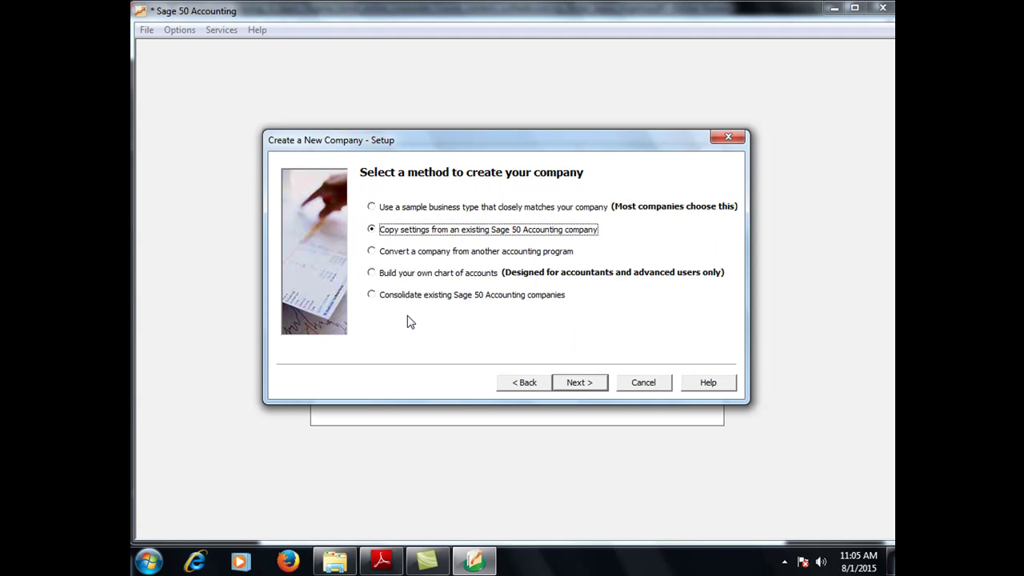
{"action": "left_click", "coordinate": [373, 251]}
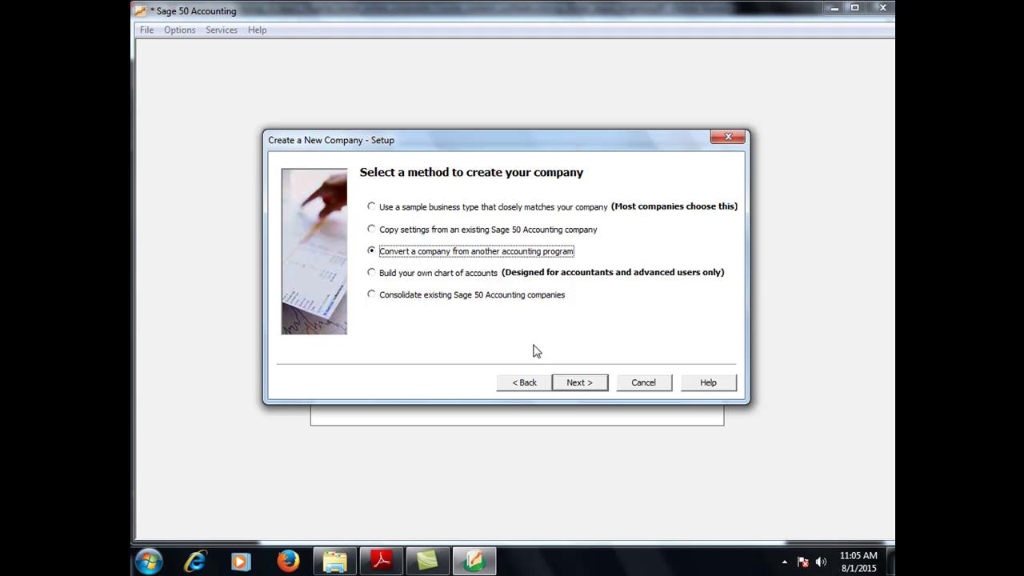
{"action": "left_click", "coordinate": [581, 381]}
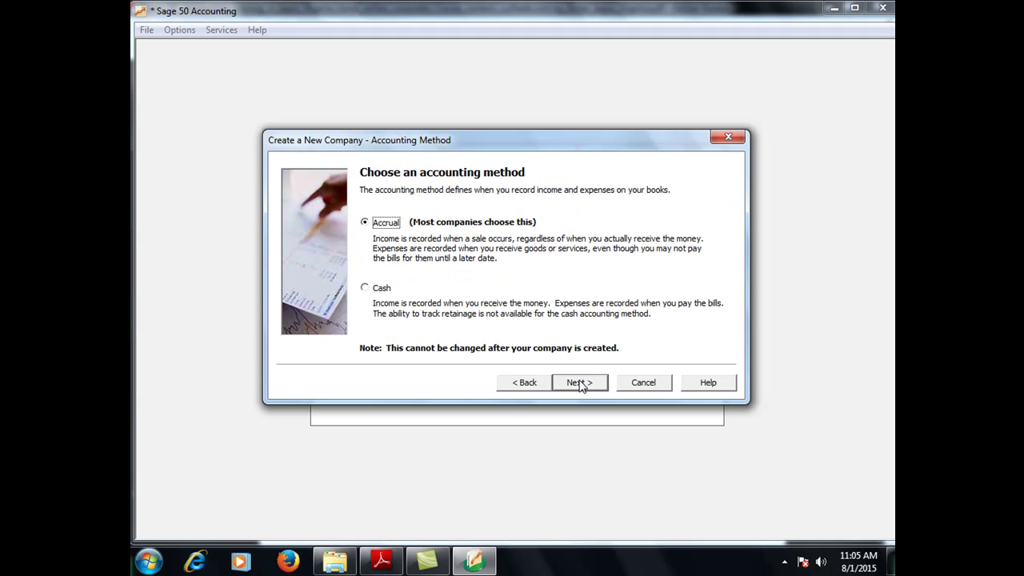
{"action": "left_click", "coordinate": [512, 385]}
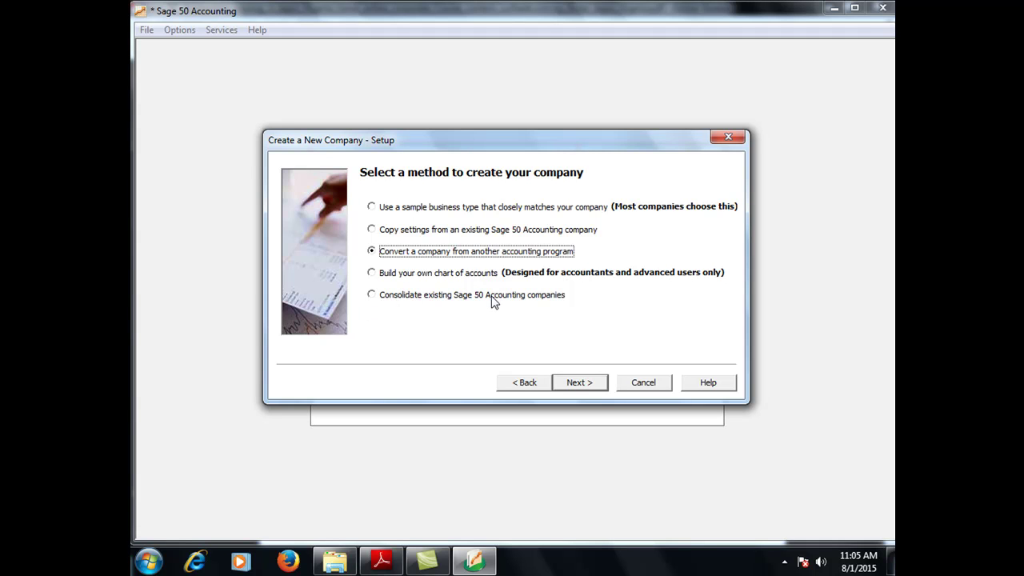
Select 'Build your own chart of accounts' and continue to Define Account Segments
{"action": "left_click", "coordinate": [396, 274]}
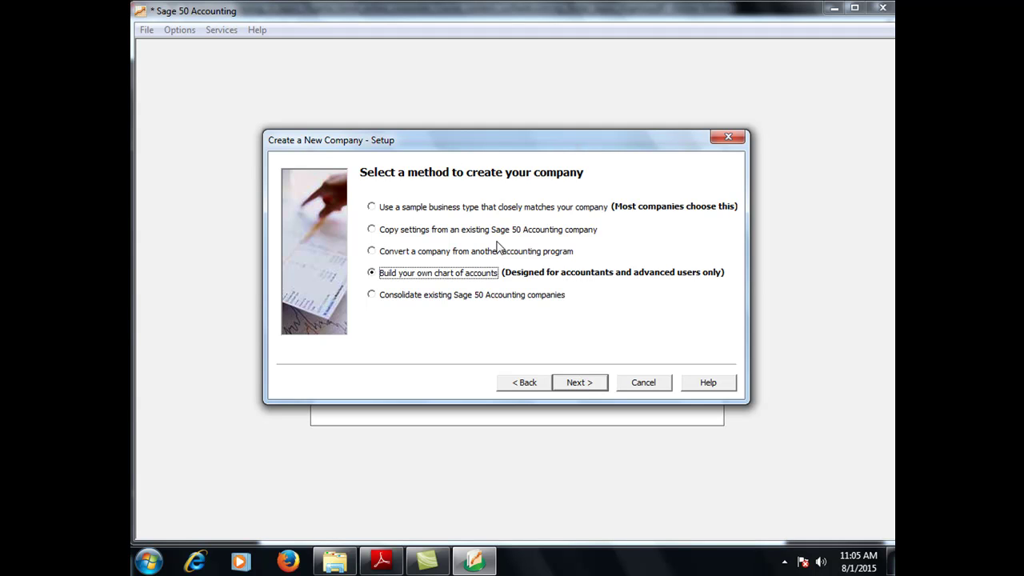
{"action": "left_click", "coordinate": [371, 207]}
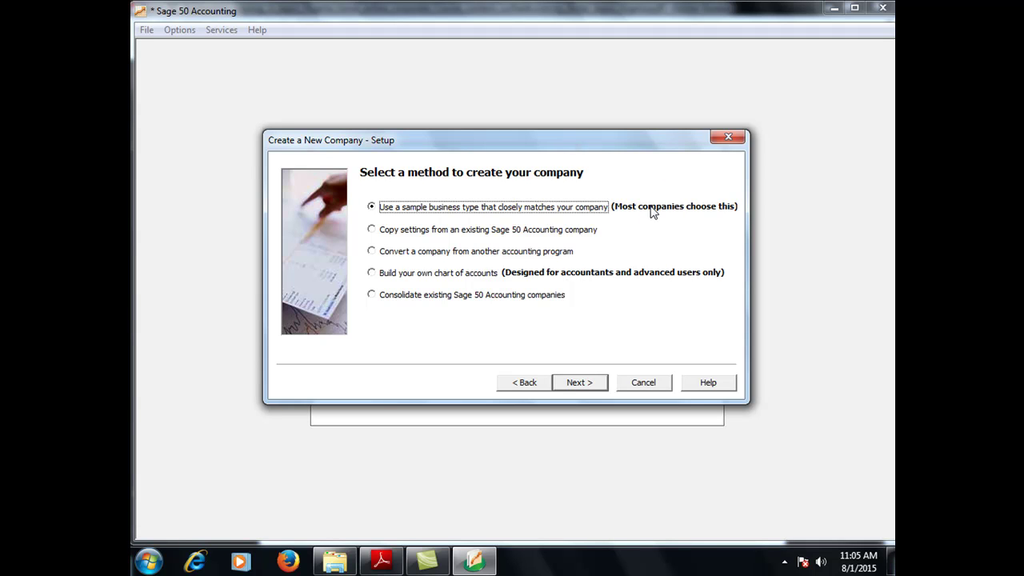
{"action": "left_click", "coordinate": [374, 274]}
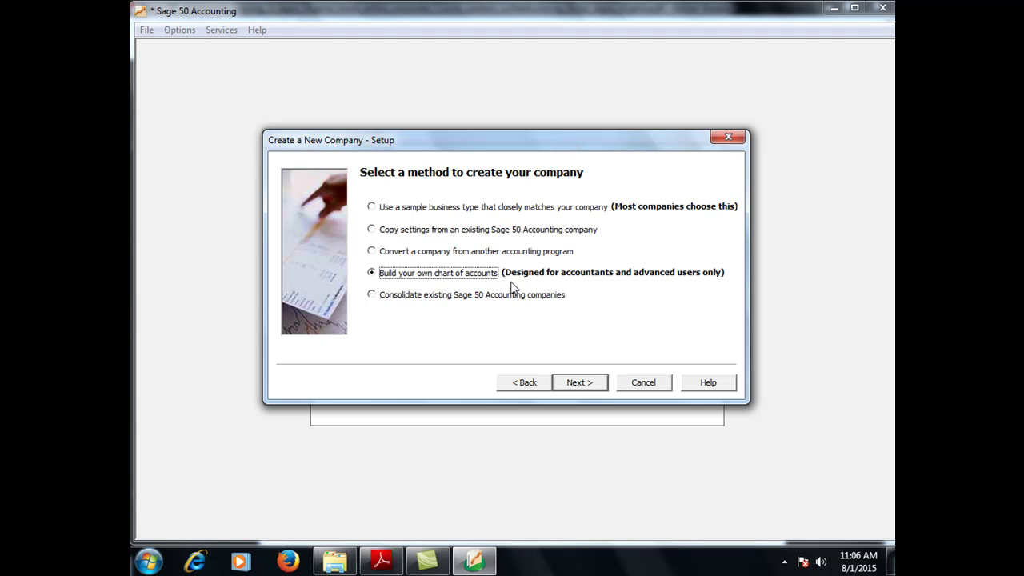
{"action": "left_click", "coordinate": [580, 383]}
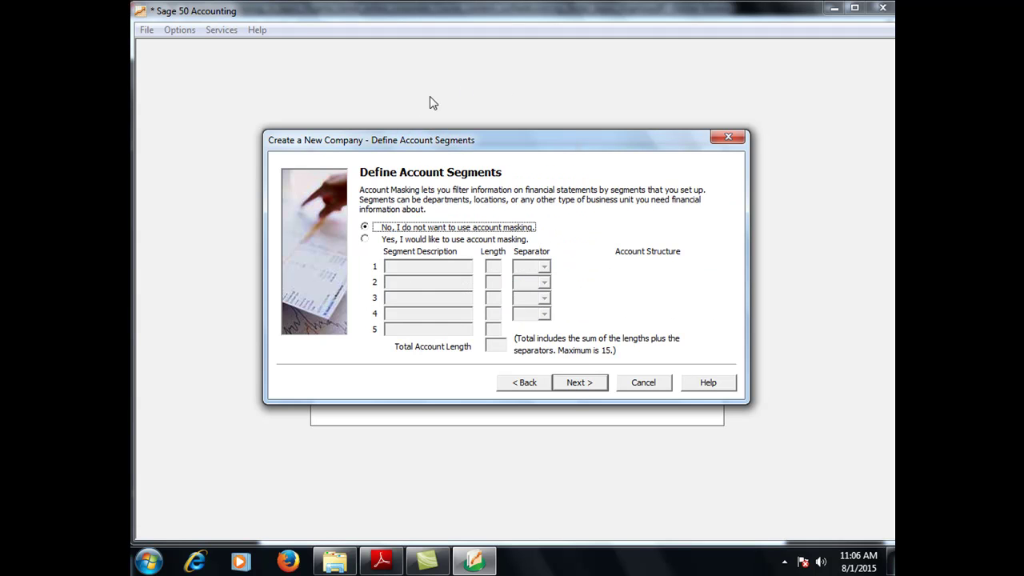
Decline account masking and continue to the accounting method page
{"action": "left_click_drag", "start_coordinate": [378, 142], "coordinate": [391, 144]}
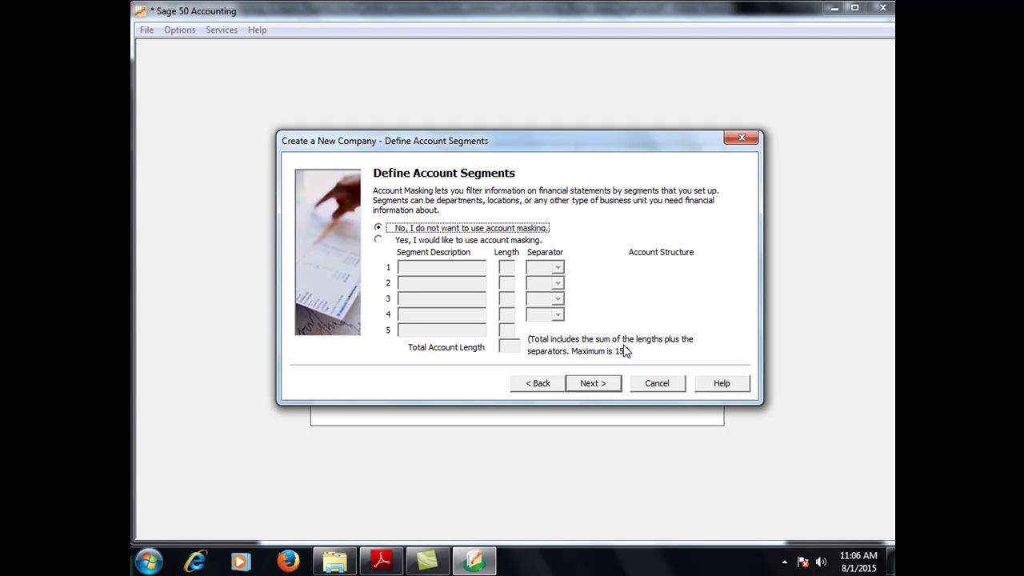
{"action": "left_click", "coordinate": [585, 384]}
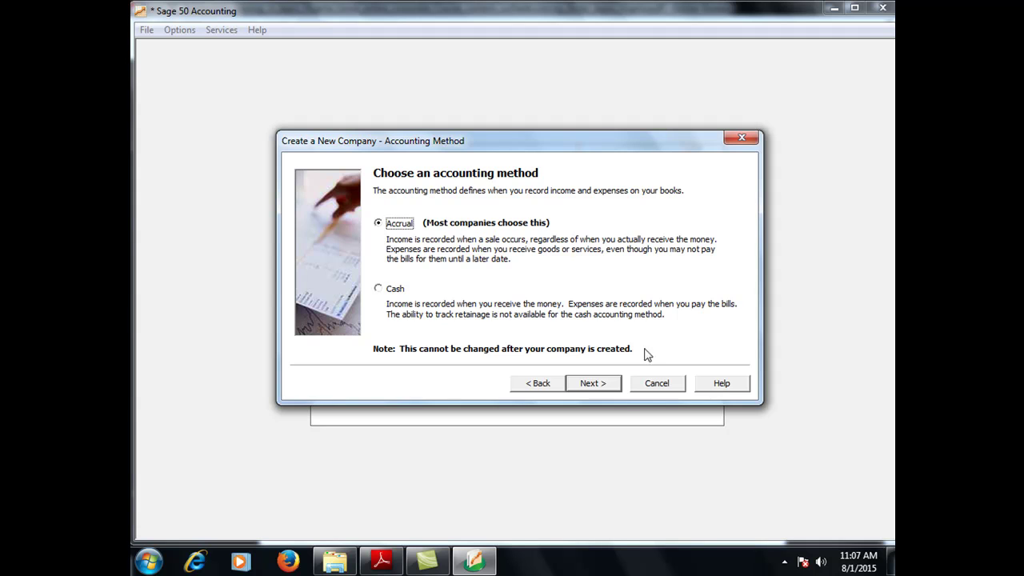
Keep Accrual as the accounting method and continue
{"action": "left_click", "coordinate": [607, 382]}
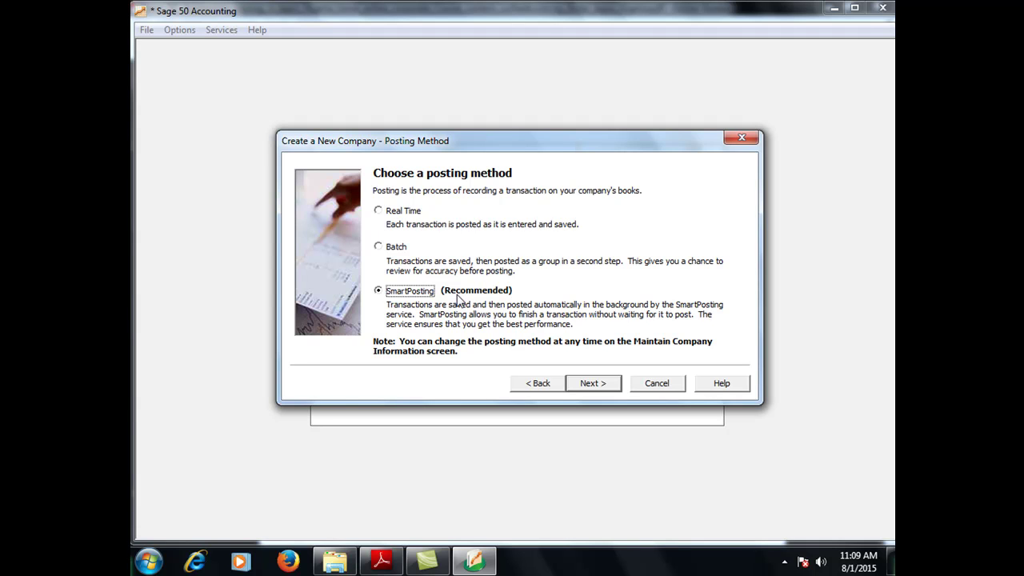
Keep SmartPosting as the posting method and continue to Accounting Periods
{"action": "left_click", "coordinate": [596, 385]}
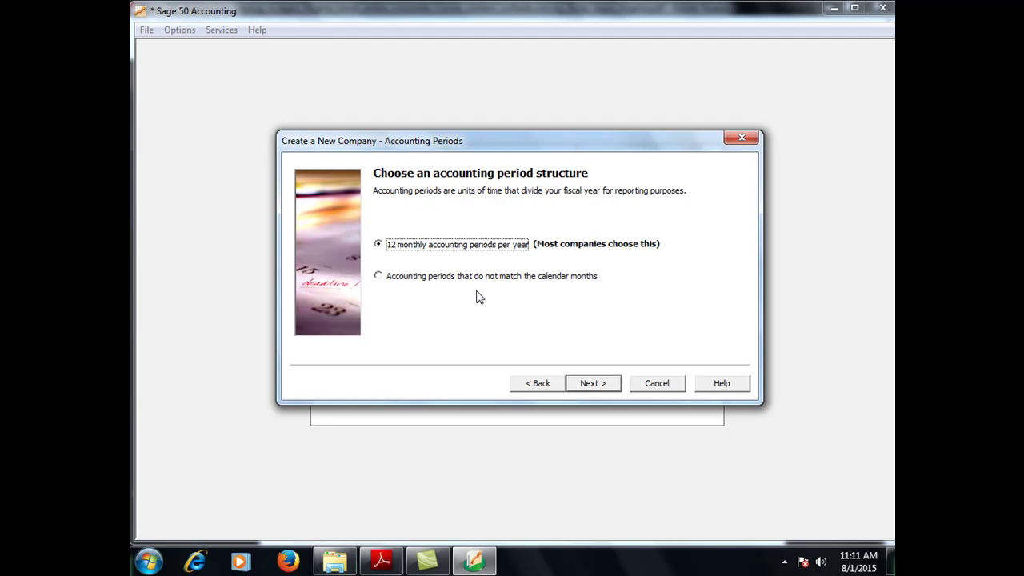
{"action": "left_click", "coordinate": [538, 384]}
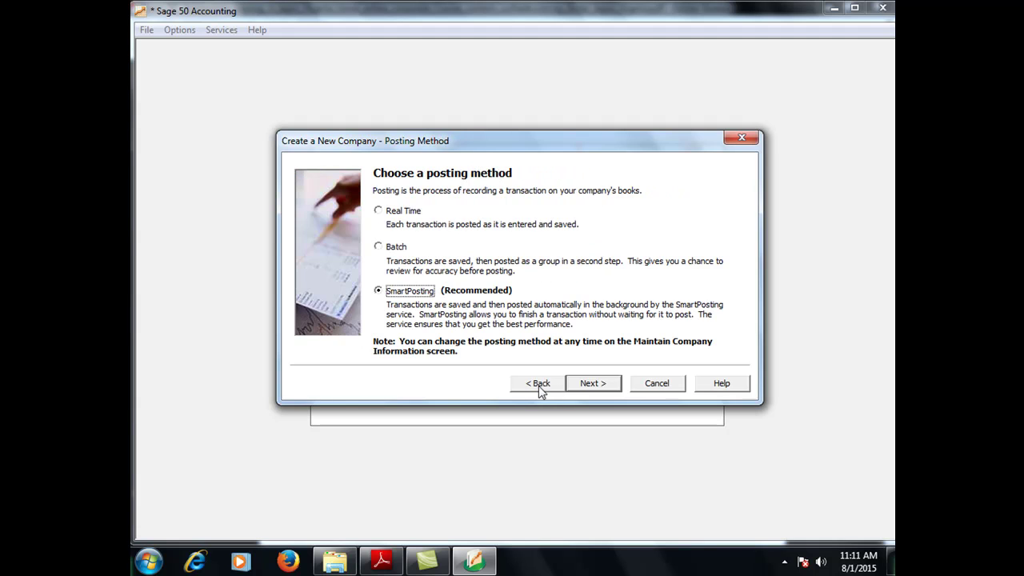
{"action": "left_click", "coordinate": [592, 387]}
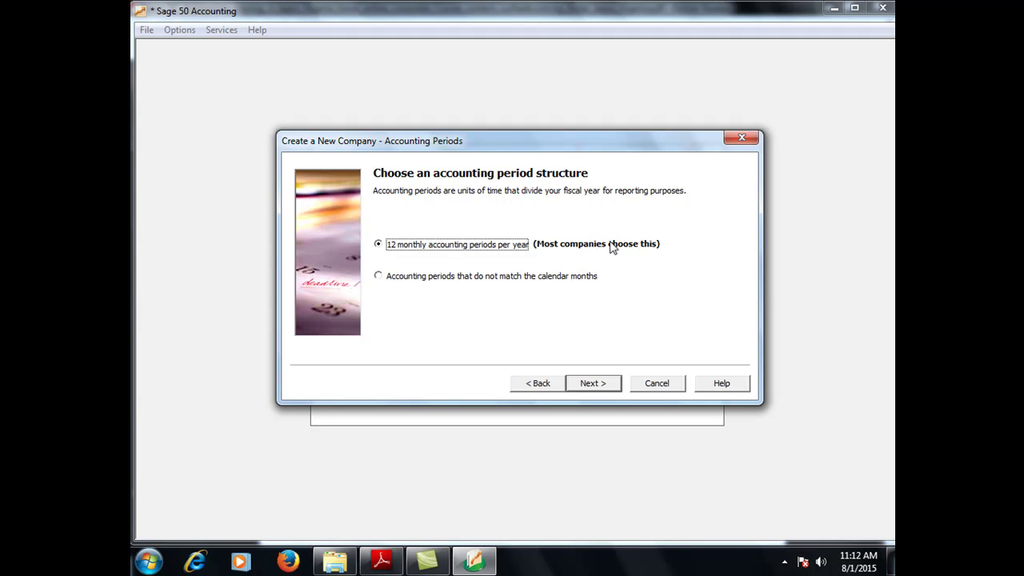
Select accounting periods that do not match calendar months, preview the next page, then return
{"action": "left_click", "coordinate": [379, 276]}
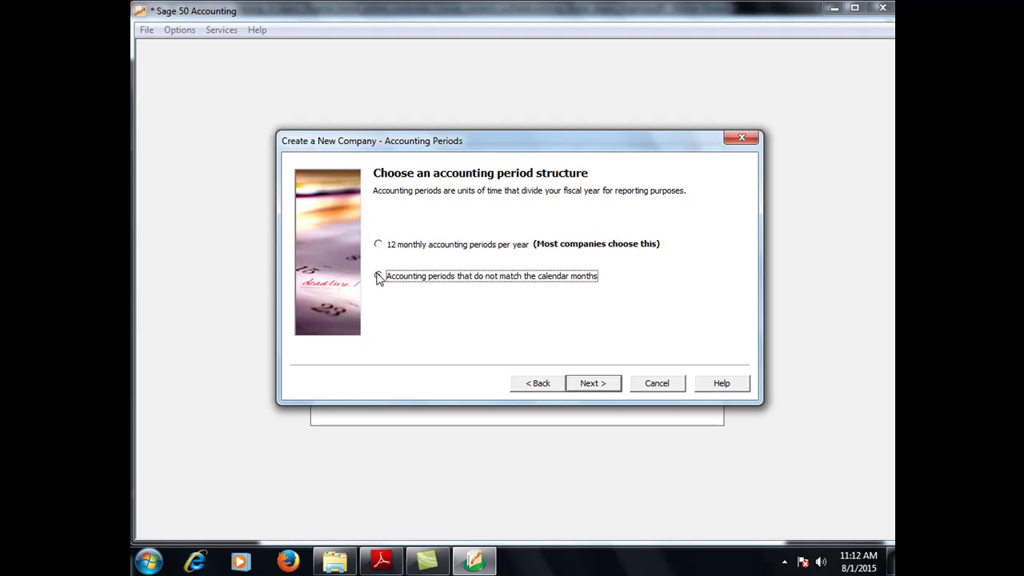
{"action": "left_click", "coordinate": [383, 250]}
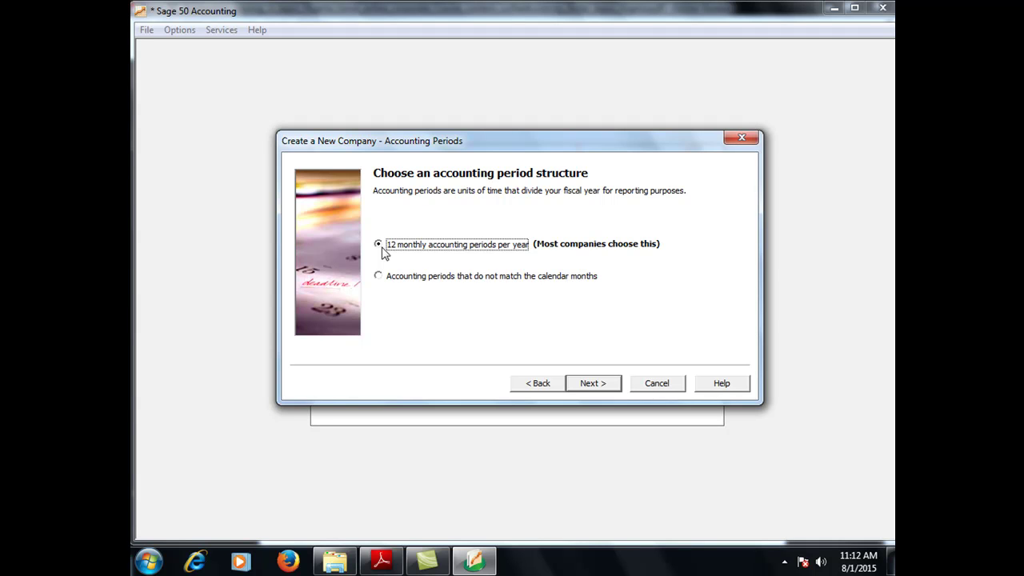
{"action": "left_click", "coordinate": [379, 276]}
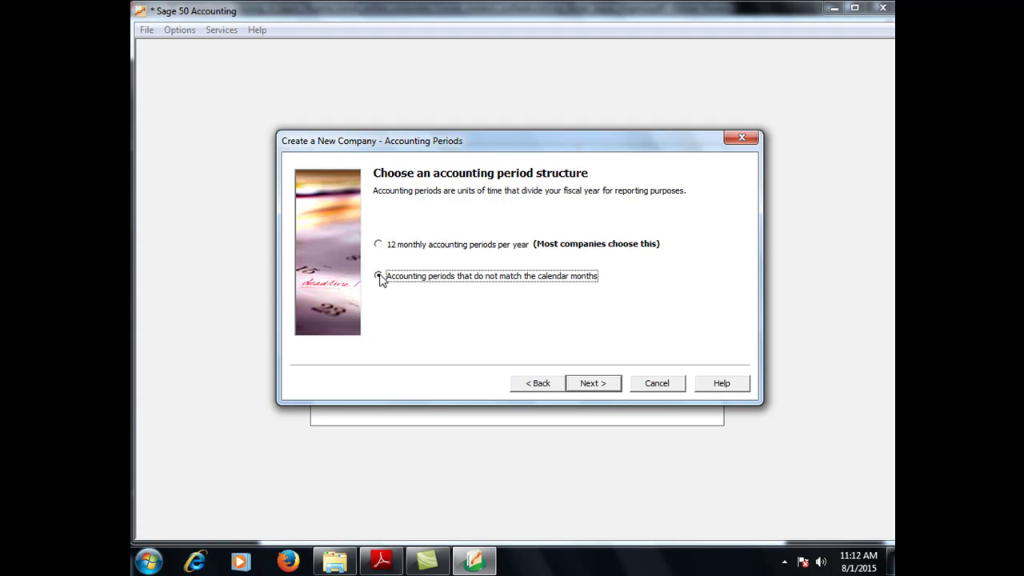
{"action": "left_click", "coordinate": [593, 384]}
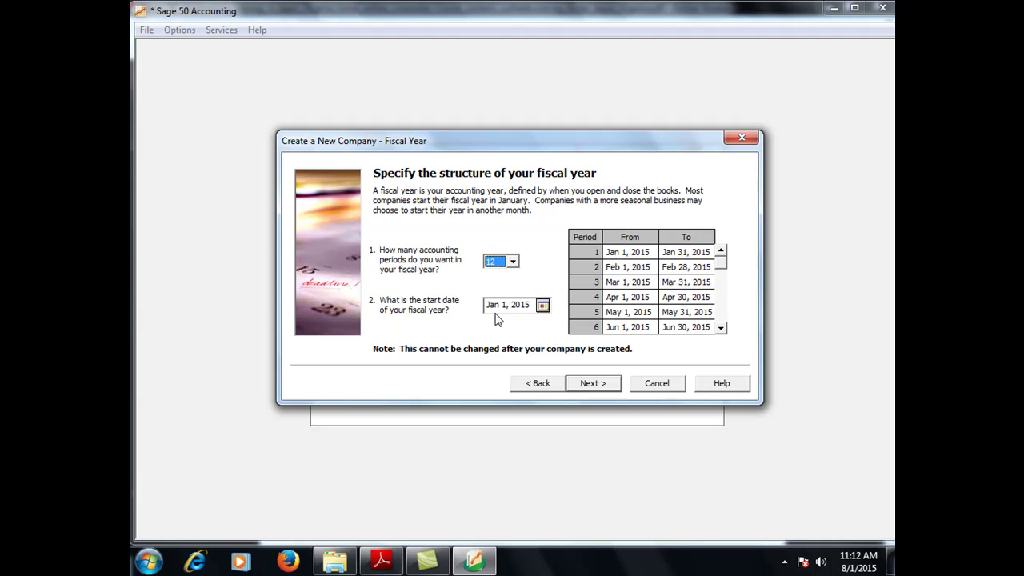
{"action": "left_click", "coordinate": [524, 386]}
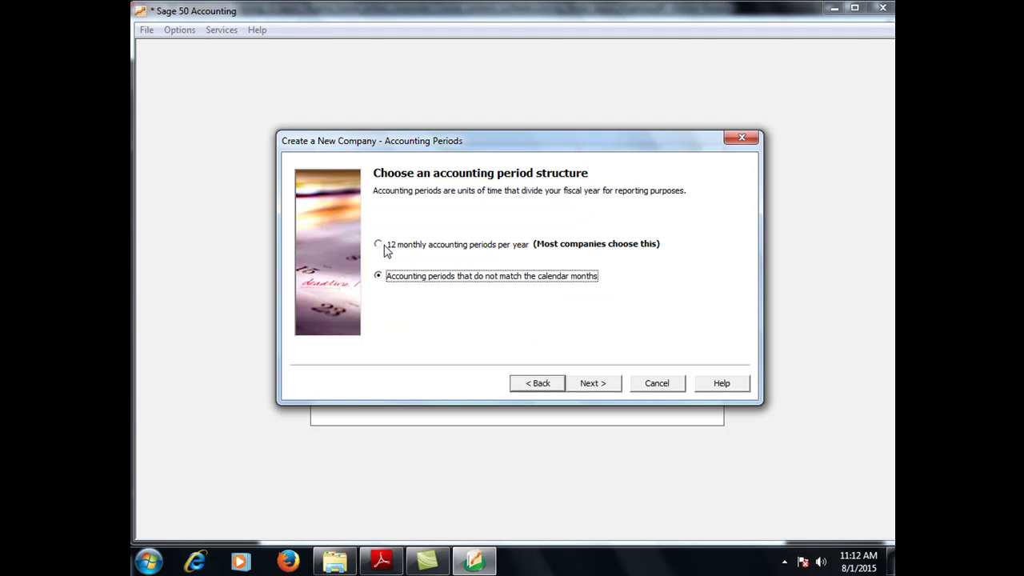
Switch the period structure back to 12 monthly accounting periods per year
{"action": "left_click", "coordinate": [387, 249]}
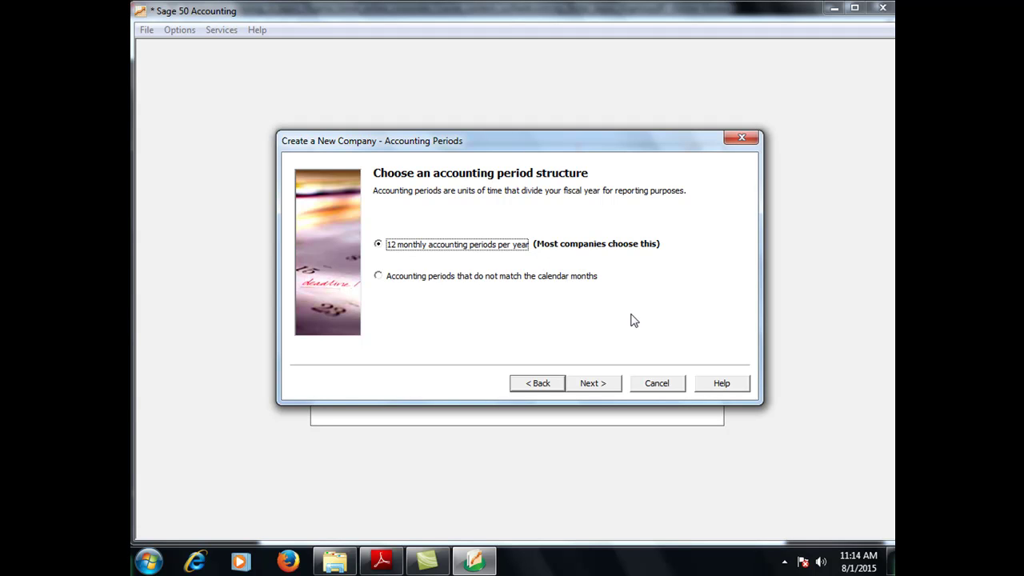
{"action": "left_click", "coordinate": [783, 563]}
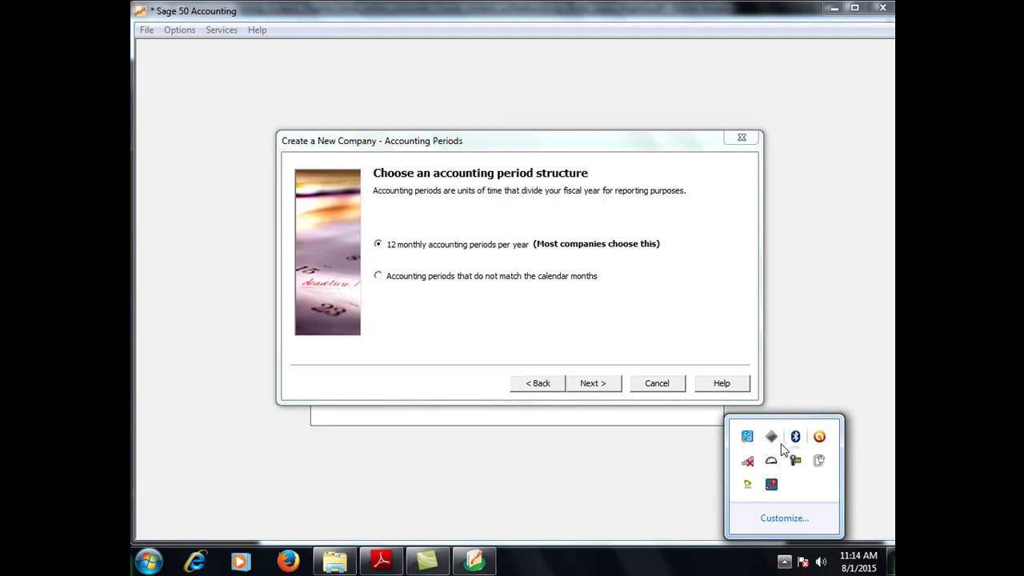
{"action": "left_click", "coordinate": [624, 444]}
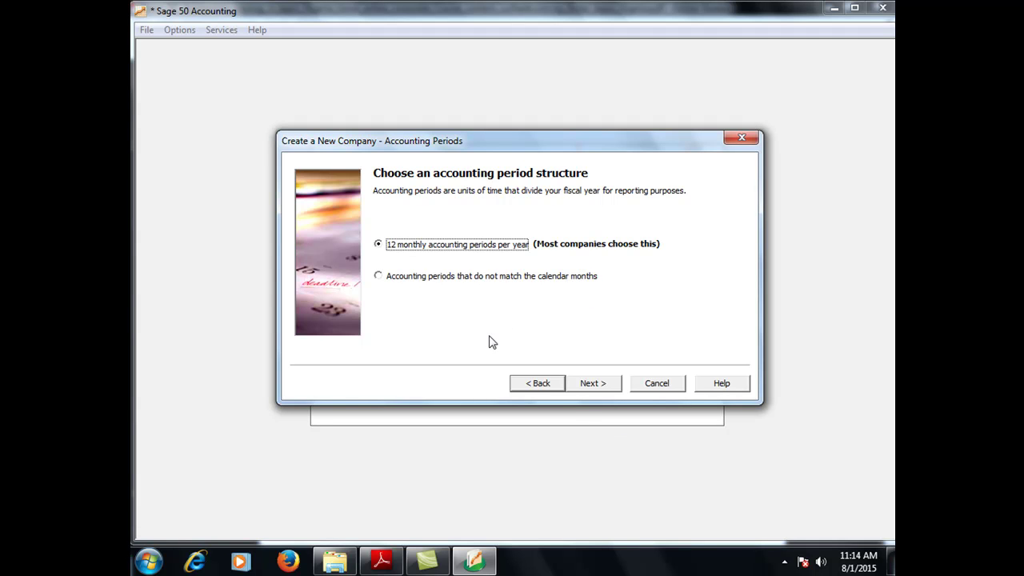
Advance to the Fiscal Year page and set the first period to August 2015
{"action": "left_click", "coordinate": [593, 384]}
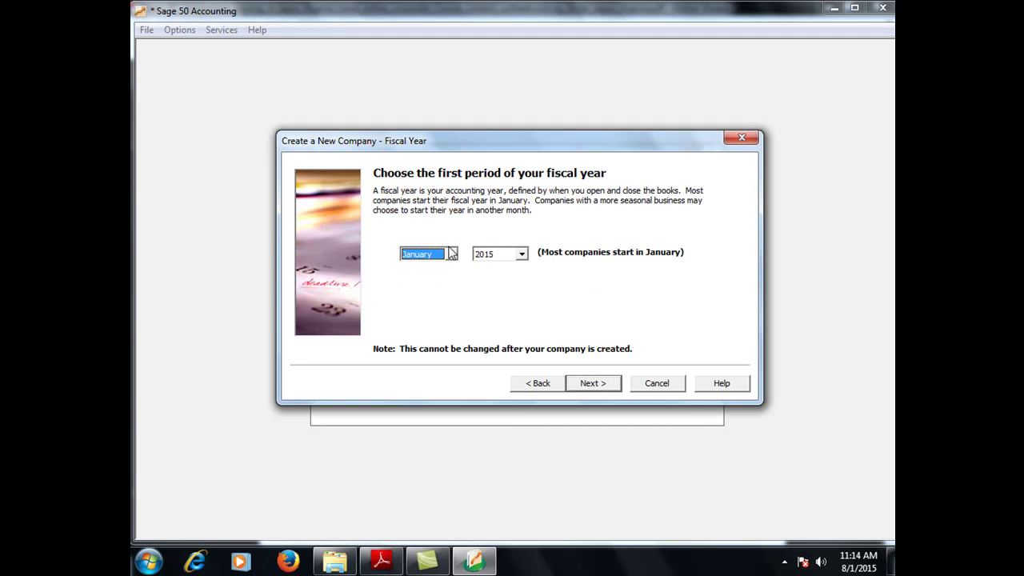
{"action": "left_click", "coordinate": [451, 255]}
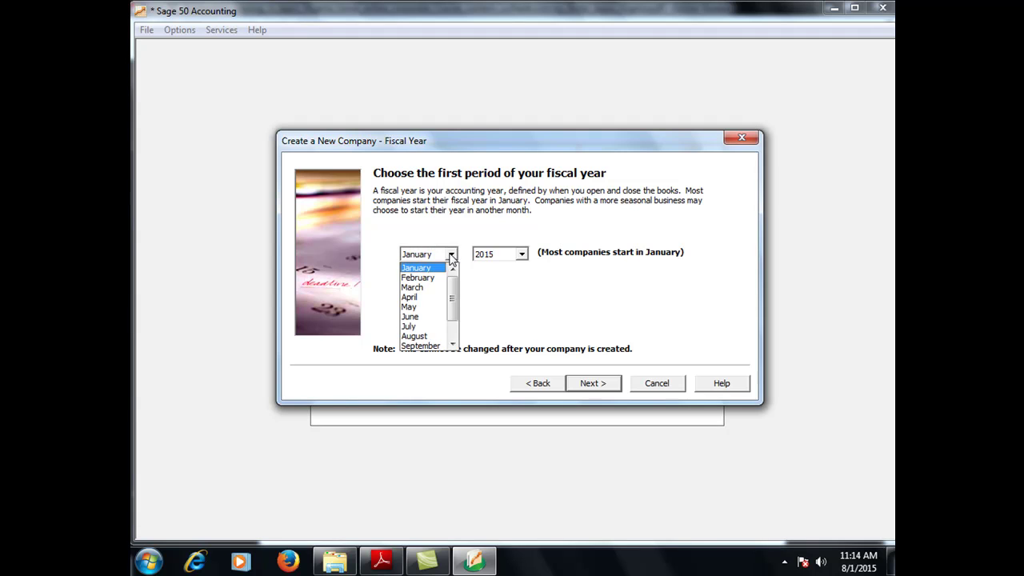
{"action": "left_click", "coordinate": [423, 336]}
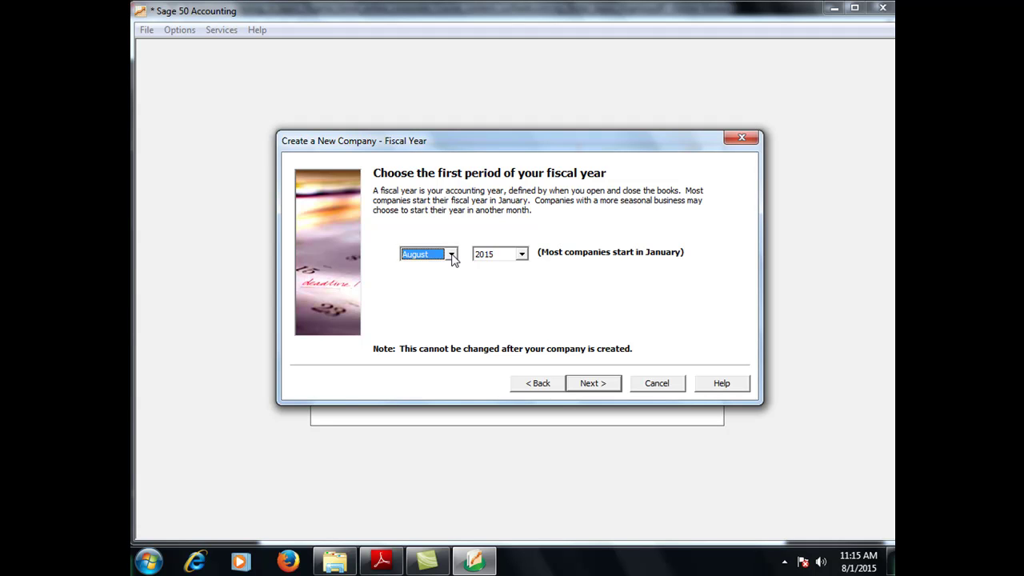
Change the fiscal year's starting month from August to January 2015
{"action": "left_click", "coordinate": [452, 255]}
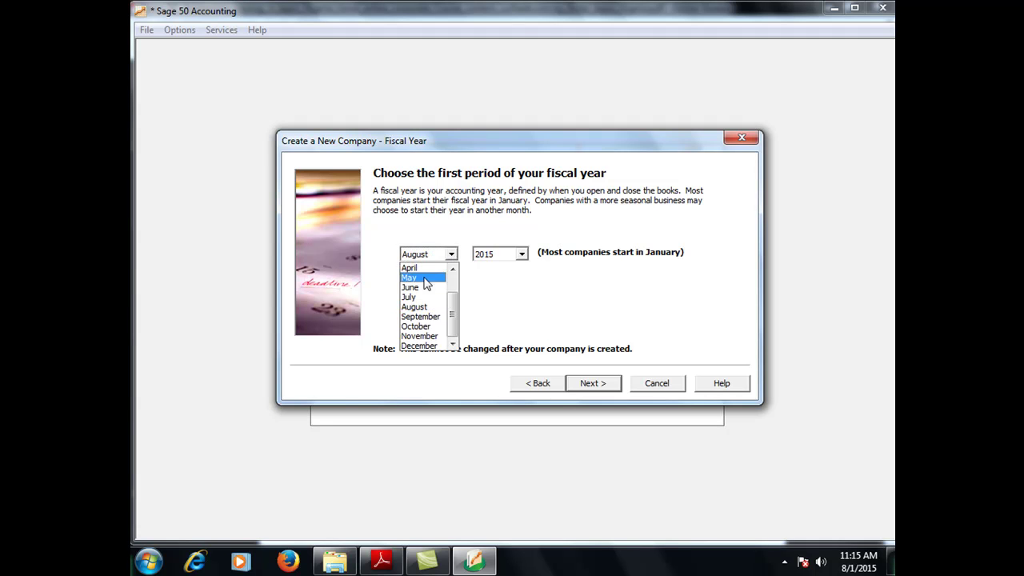
{"action": "scroll", "coordinate": [454, 271], "scroll_direction": "up", "scroll_amount": 3}
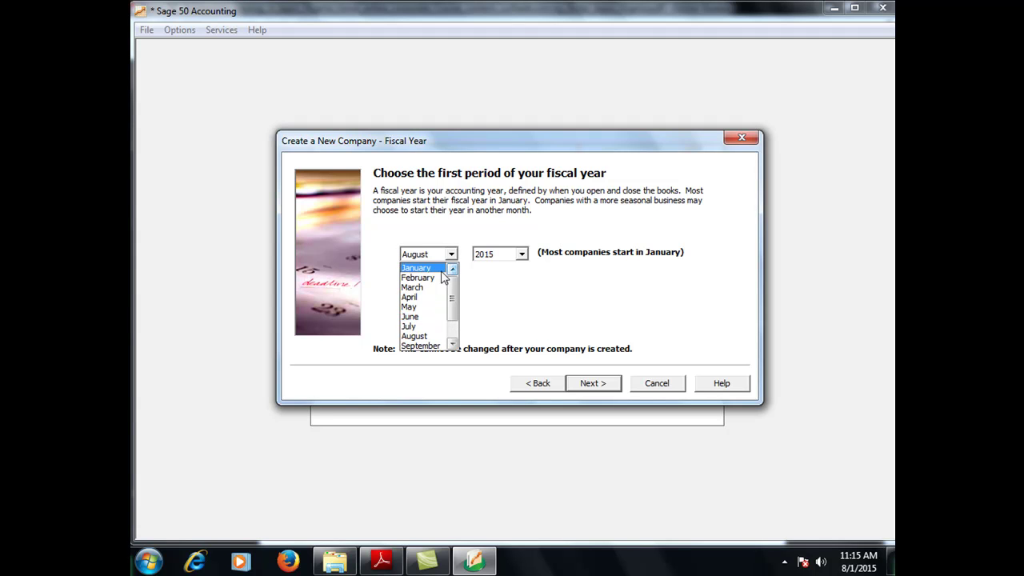
{"action": "left_click", "coordinate": [432, 268]}
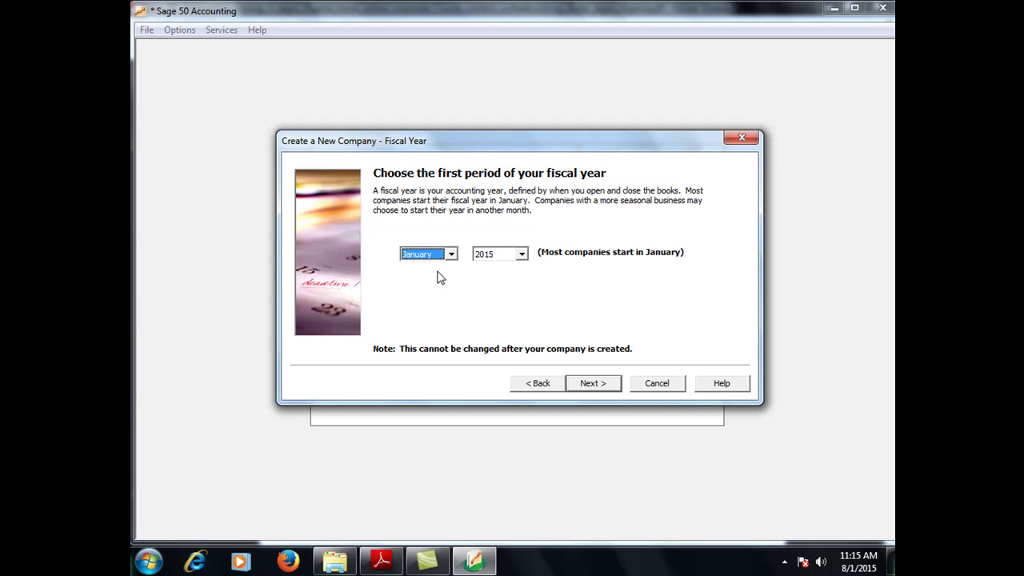
Finish the wizard to start creating the Surfweb company data files
{"action": "left_click", "coordinate": [593, 384]}
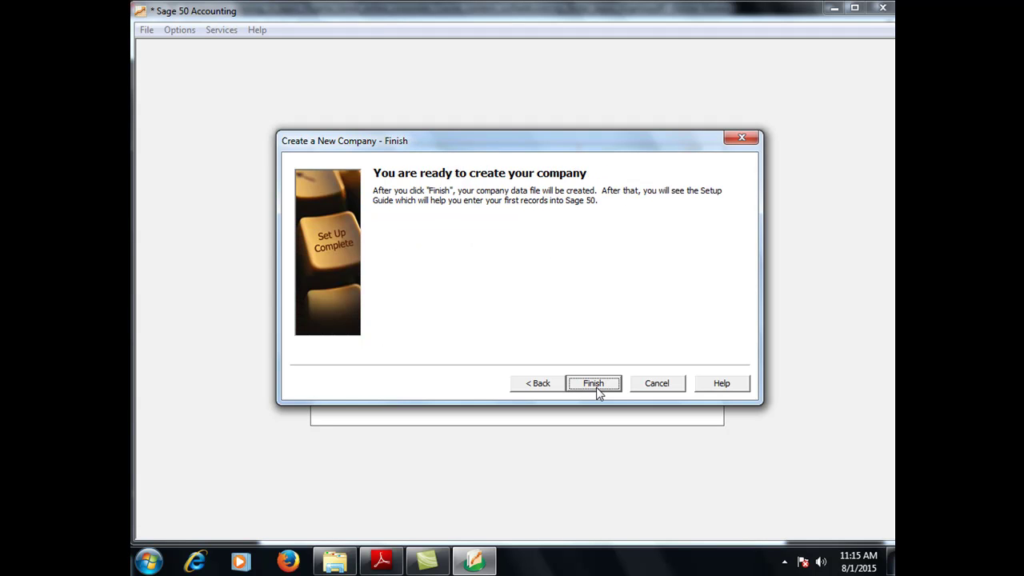
{"action": "left_click", "coordinate": [595, 387]}
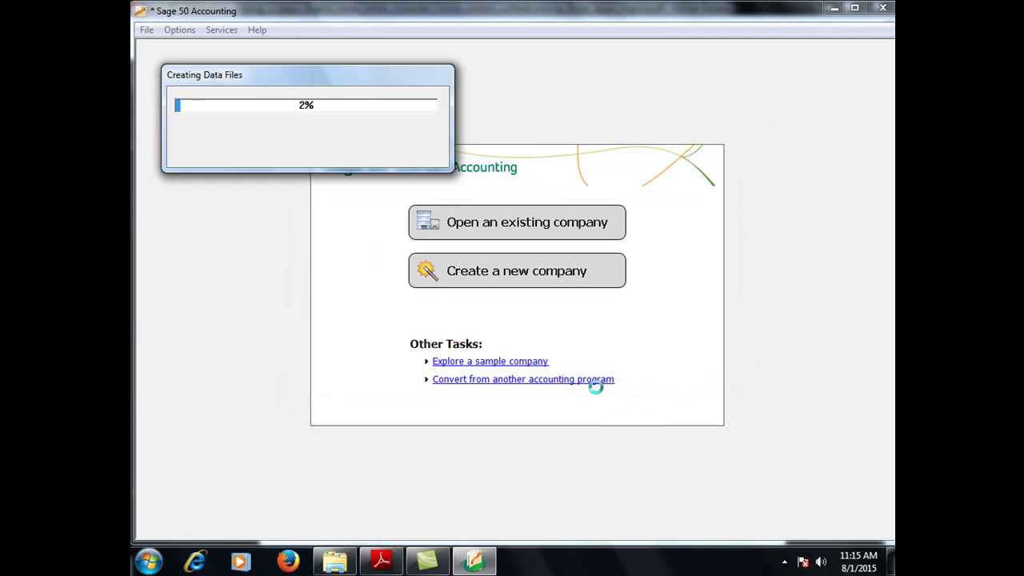